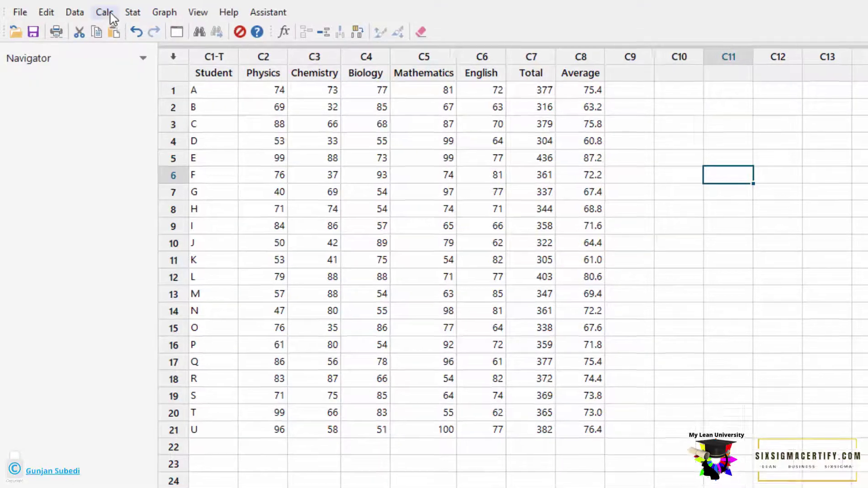
Open Column Statistics from the Calc menu with Mean as the statistic
left_click(109, 15)
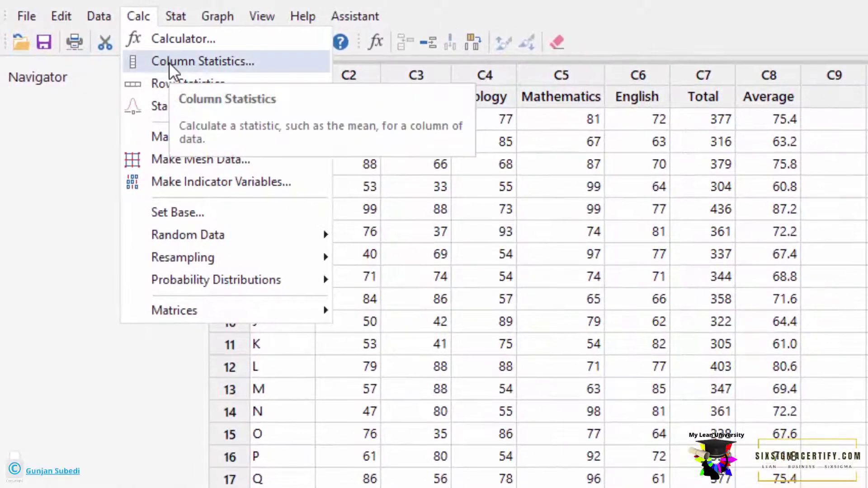
left_click(170, 62)
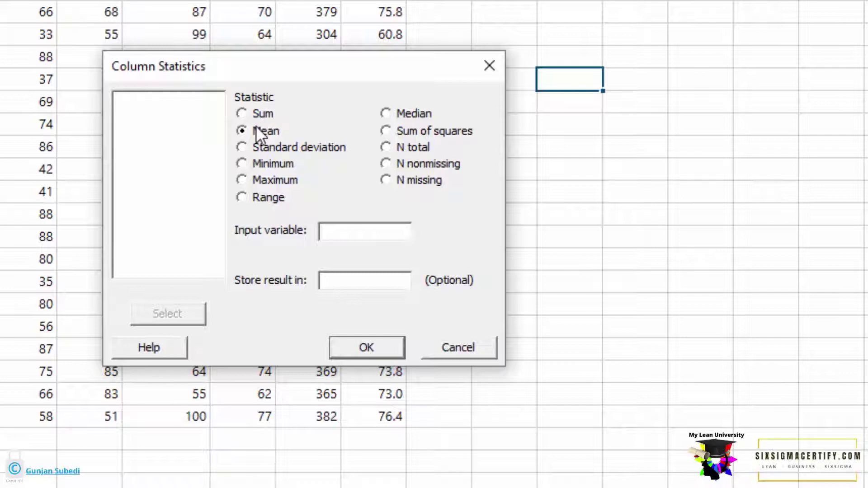
Enter C2 Physics as the input variable and compute its mean (72)
left_click(338, 234)
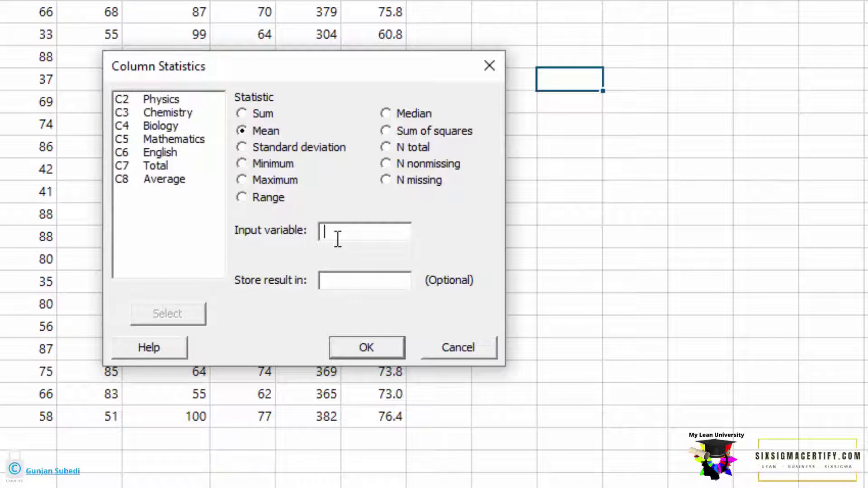
left_click(162, 102)
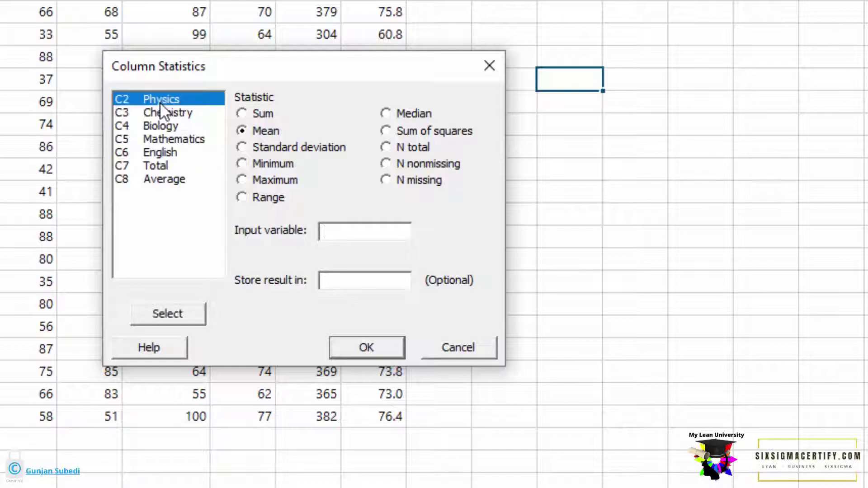
double_click(160, 102)
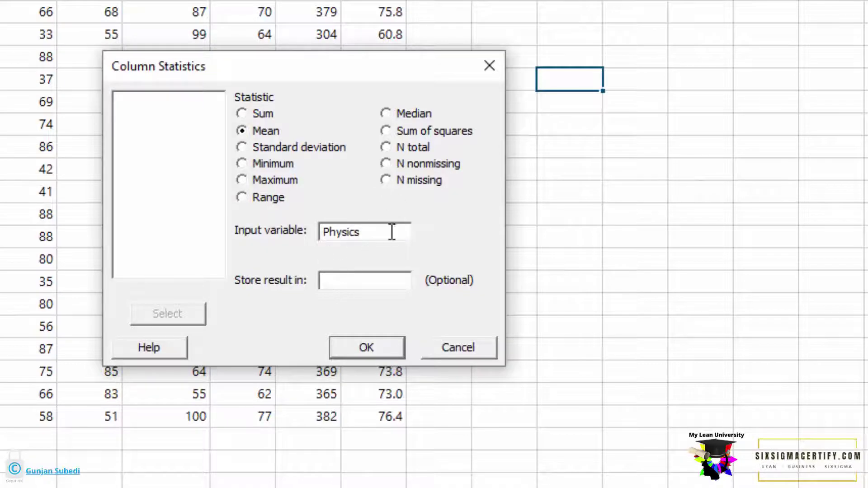
left_click(365, 345)
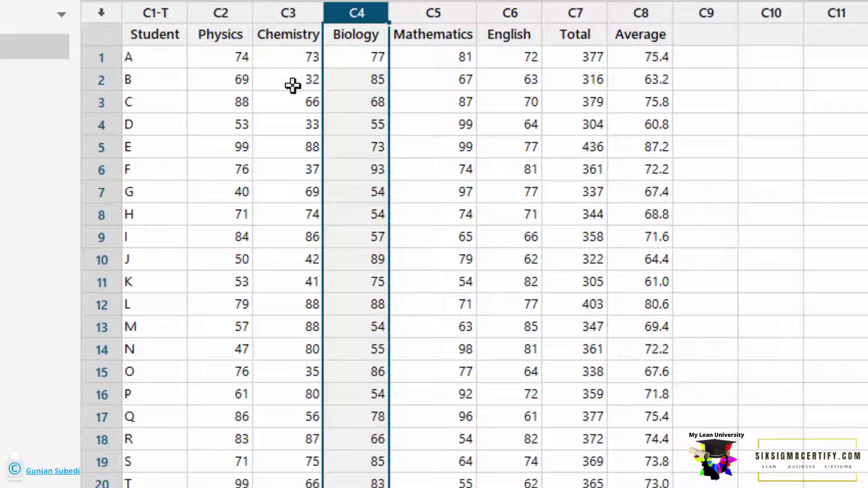
Open Display Descriptive Statistics from the Stat > Basic Statistics menu
left_click(292, 85)
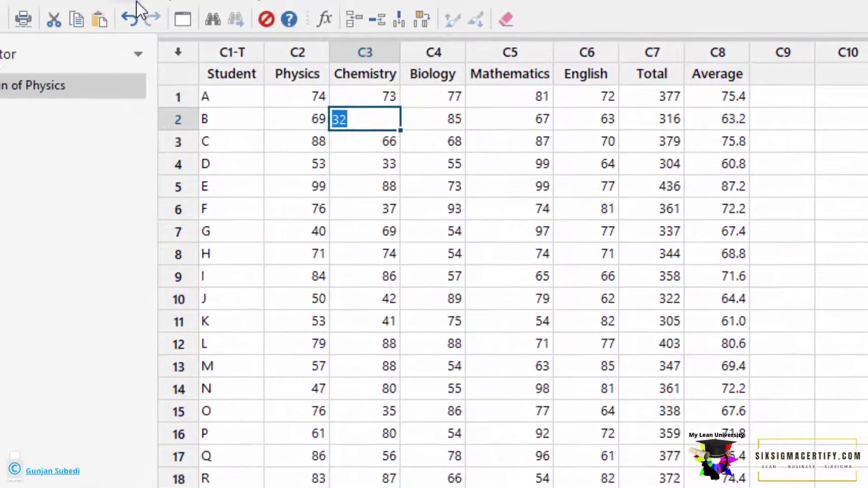
left_click(136, 1)
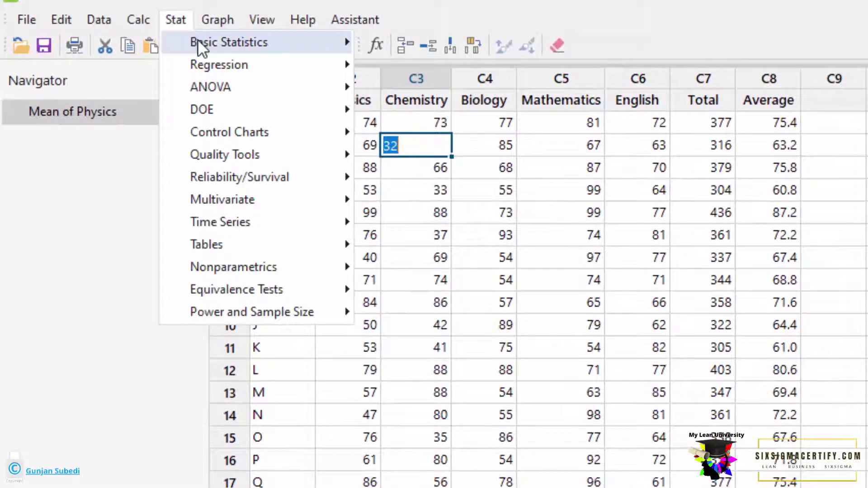
mouse_move(229, 42)
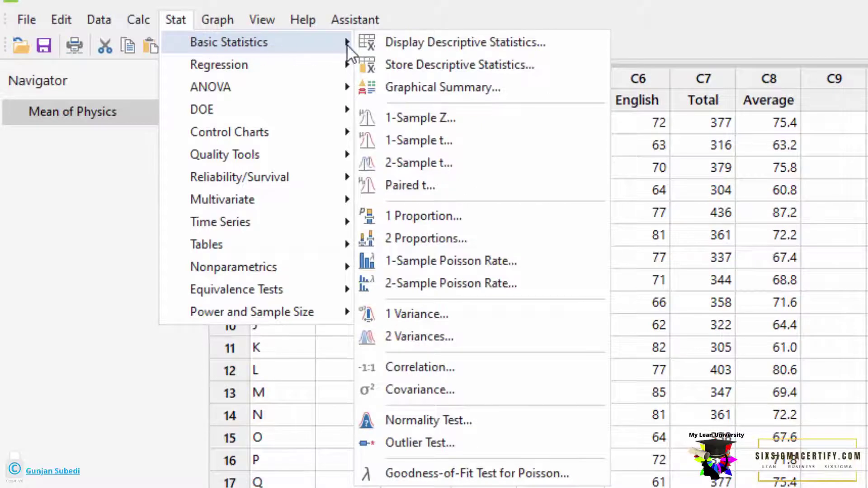
left_click(408, 42)
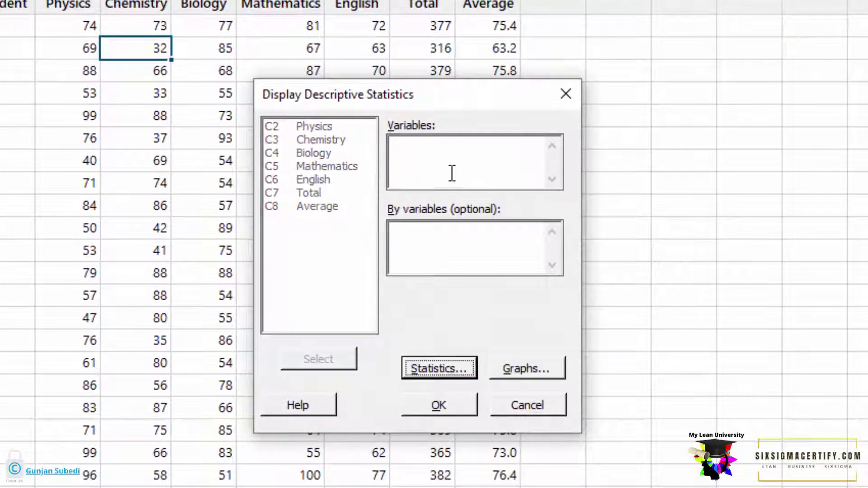
Enter Physics, Chemistry, Biology, Mathematics and English (C2–C6) as variables
left_click(436, 162)
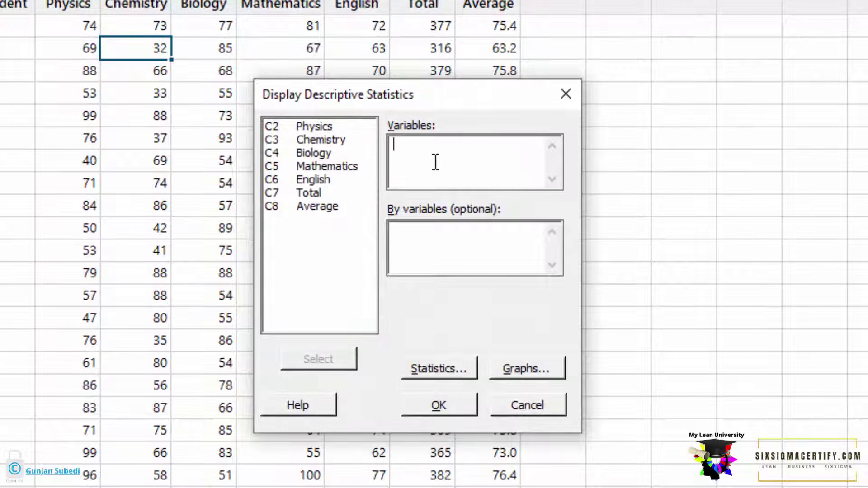
double_click(312, 126)
double_click(311, 139)
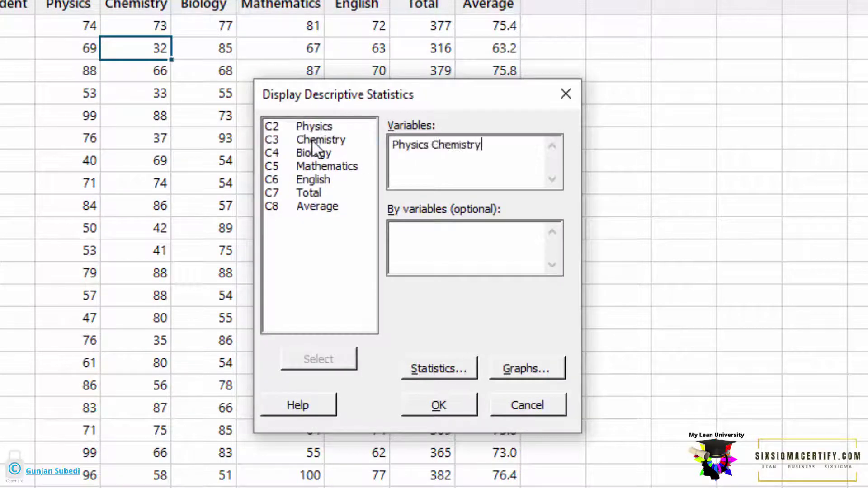
double_click(312, 152)
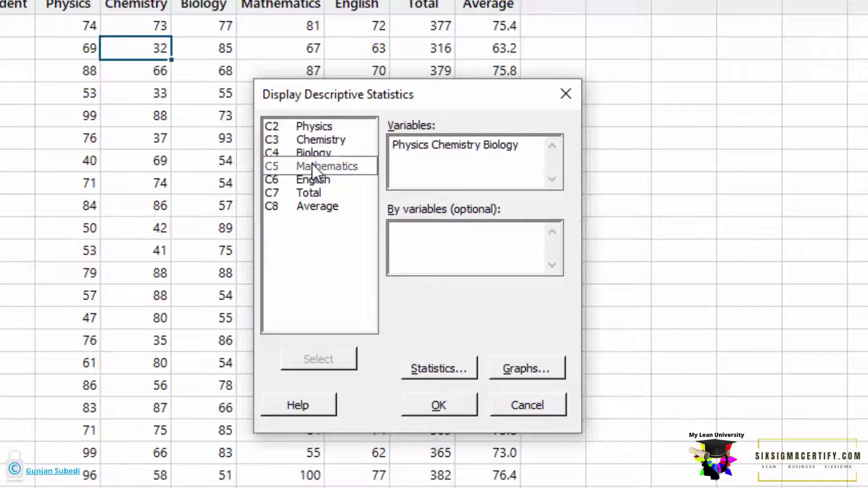
double_click(312, 167)
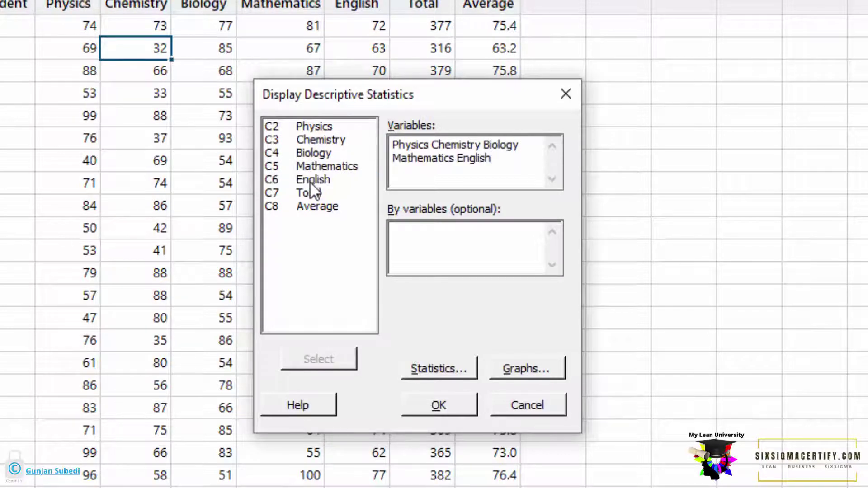
Clear all default statistics and check only Mean in the Statistics options
left_click(442, 368)
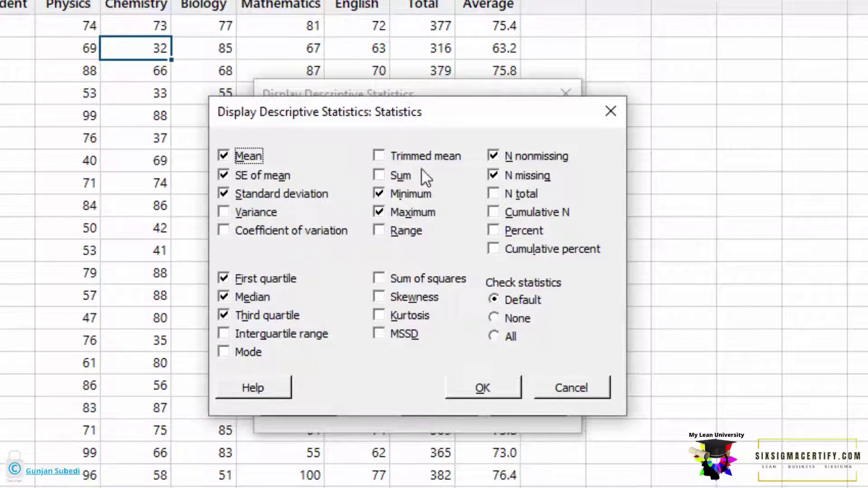
left_click(495, 320)
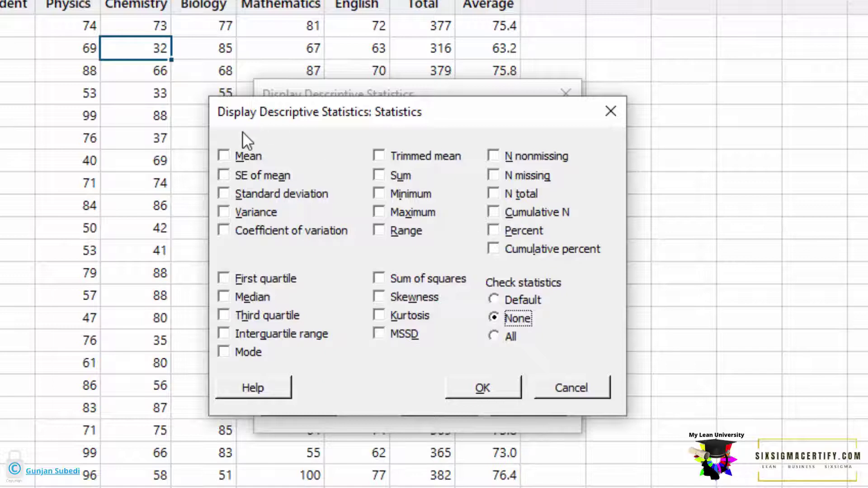
left_click(225, 155)
left_click(476, 386)
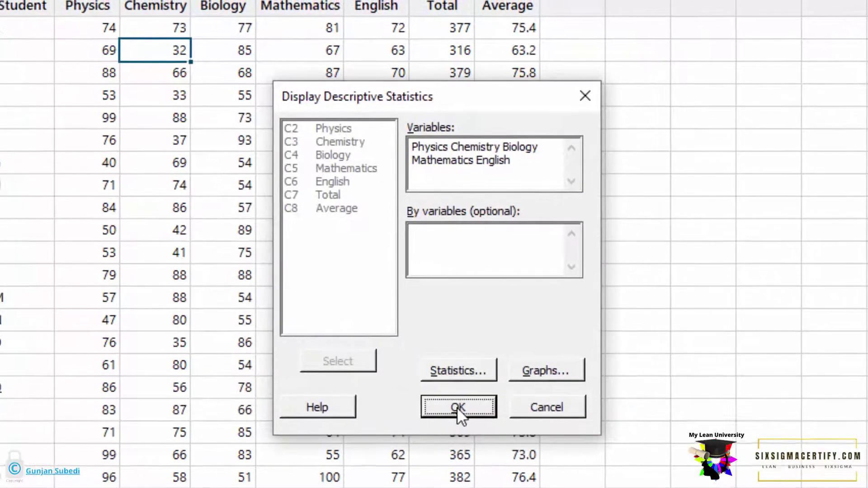
Generate the means table (Physics 72.00 … English 72.38) and enlarge the worksheet pane
left_click(438, 405)
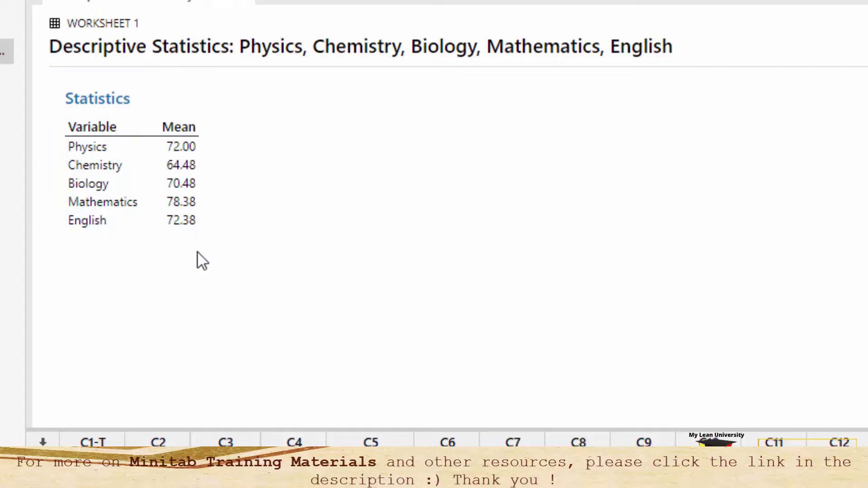
left_click_drag(374, 429, 374, 252)
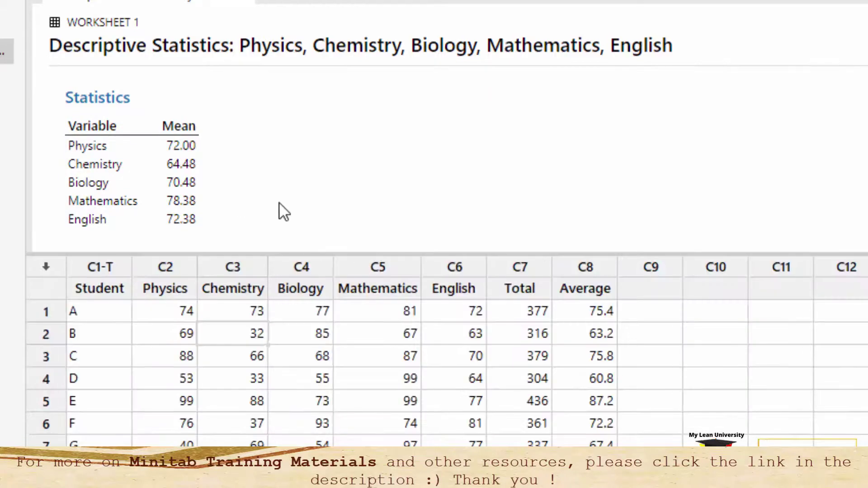